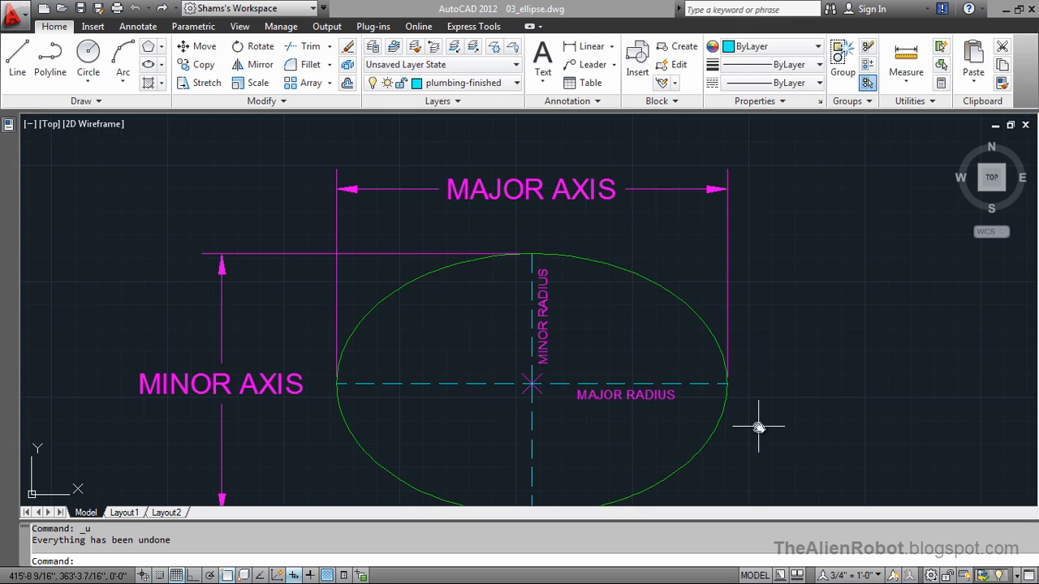
# - With Ortho on, draw a 24" by 14" ellipse from its center below the larger yellow ellipse, using a 12" horizontal major radius
pyautogui.moveTo(849, 449); pyautogui.dragTo(853, 405, button='middle')
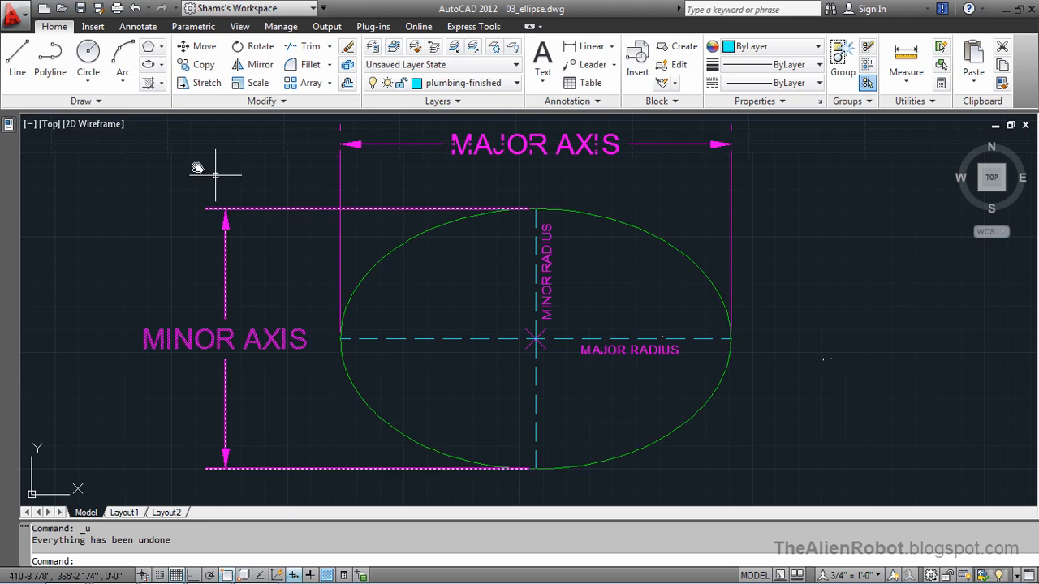
pyautogui.click(161, 71)
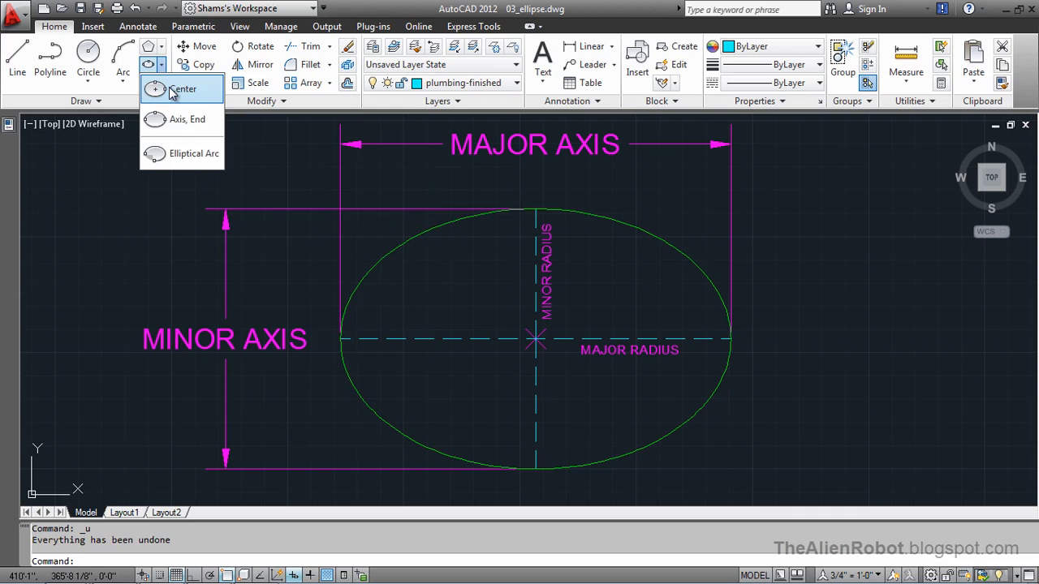
pyautogui.click(172, 89)
pyautogui.moveTo(1006, 348)
pyautogui.mouseDown(button='middle')
pyautogui.moveTo(545, 373)
pyautogui.moveTo(378, 348)
pyautogui.mouseUp(button='middle')
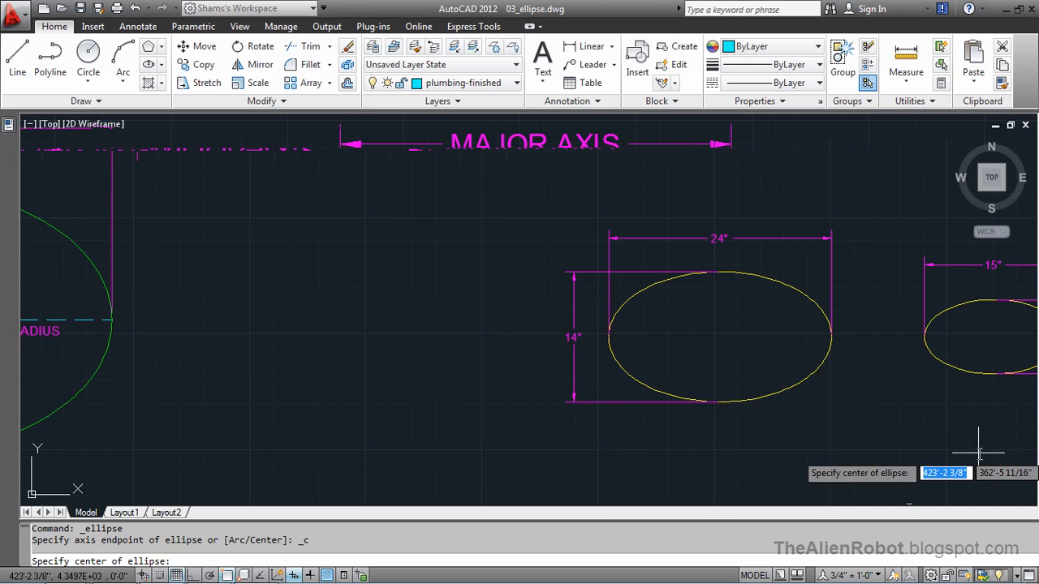
pyautogui.moveTo(855, 406); pyautogui.dragTo(797, 341, button='middle')
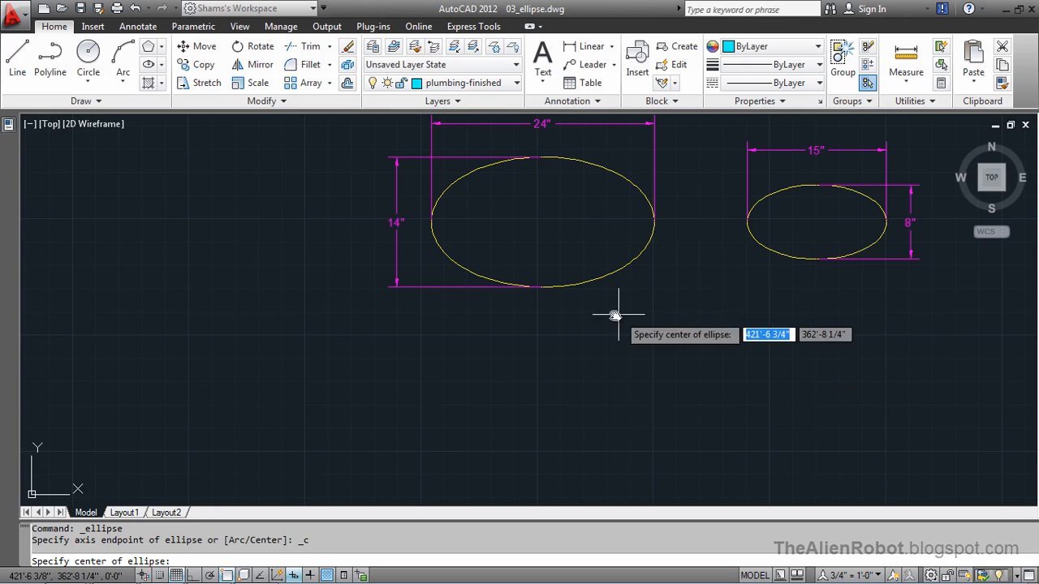
pyautogui.moveTo(758, 352)
pyautogui.mouseDown(button='middle')
pyautogui.moveTo(768, 362)
pyautogui.moveTo(734, 346)
pyautogui.moveTo(737, 358)
pyautogui.mouseUp(button='middle')
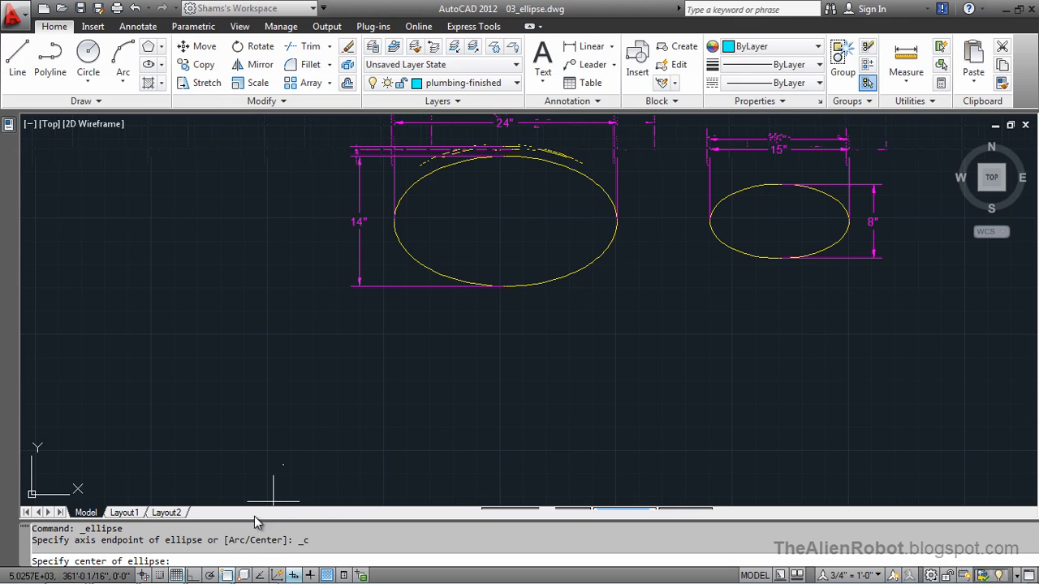
pyautogui.click(194, 576)
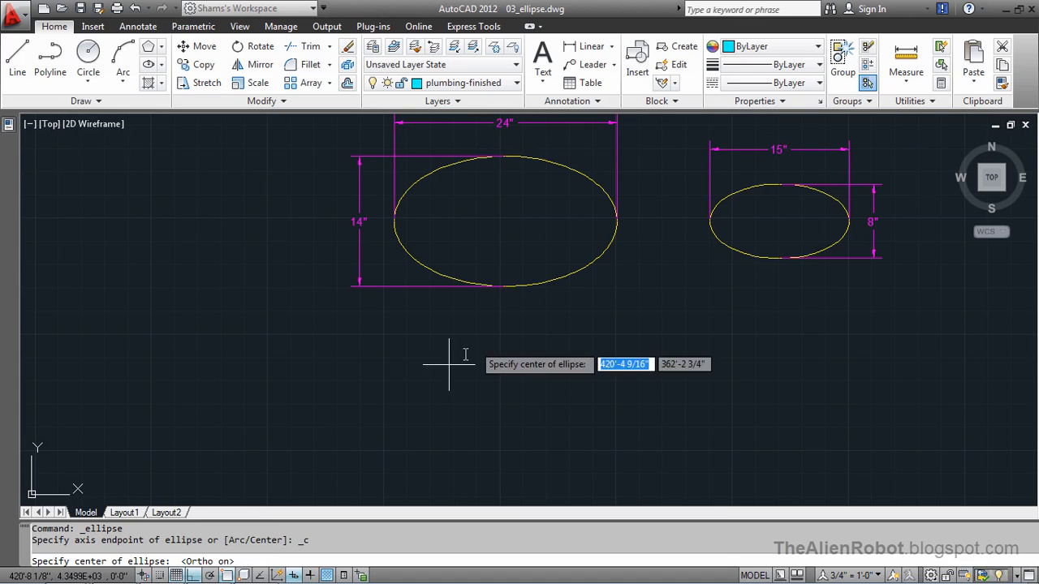
pyautogui.click(494, 420)
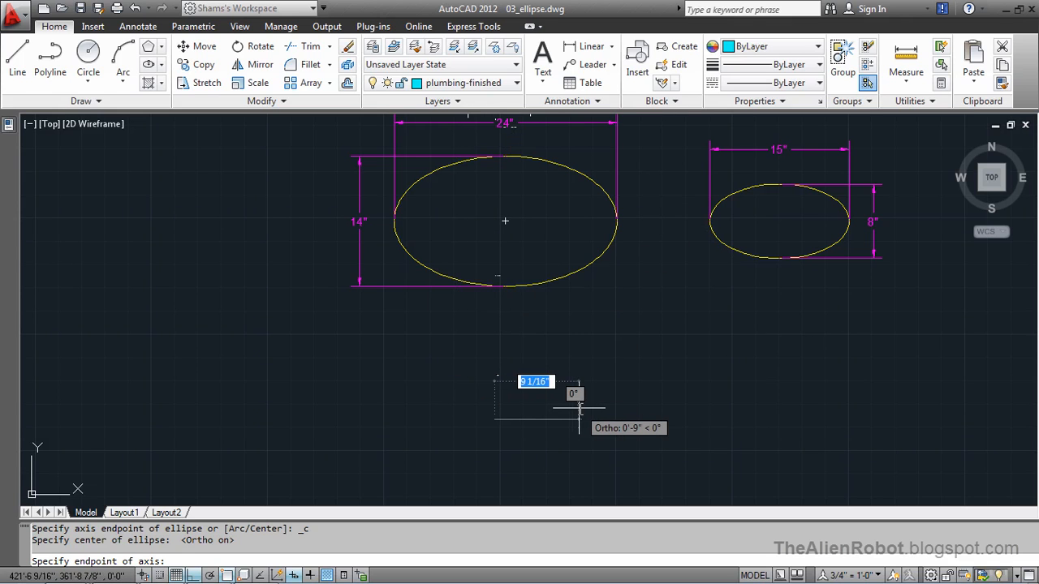
pyautogui.write('2')
pyautogui.press('Return')
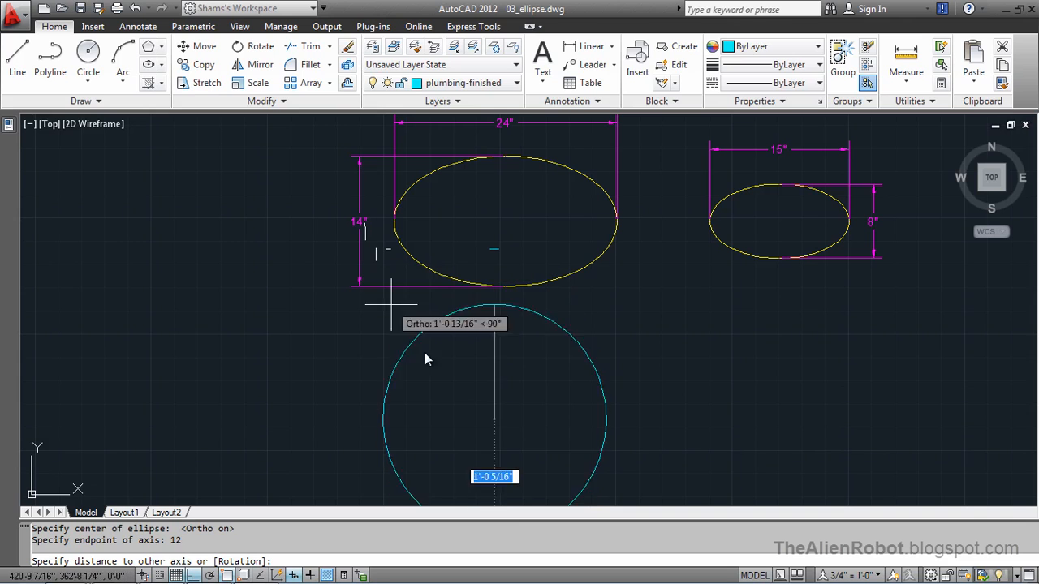
pyautogui.write('5')
pyautogui.press('Return')
# - Draw an Axis, End ellipse below the smaller yellow ellipse with a 15" horizontal axis and a 4" distance to the other axis
pyautogui.moveTo(689, 381); pyautogui.dragTo(540, 378, button='middle')
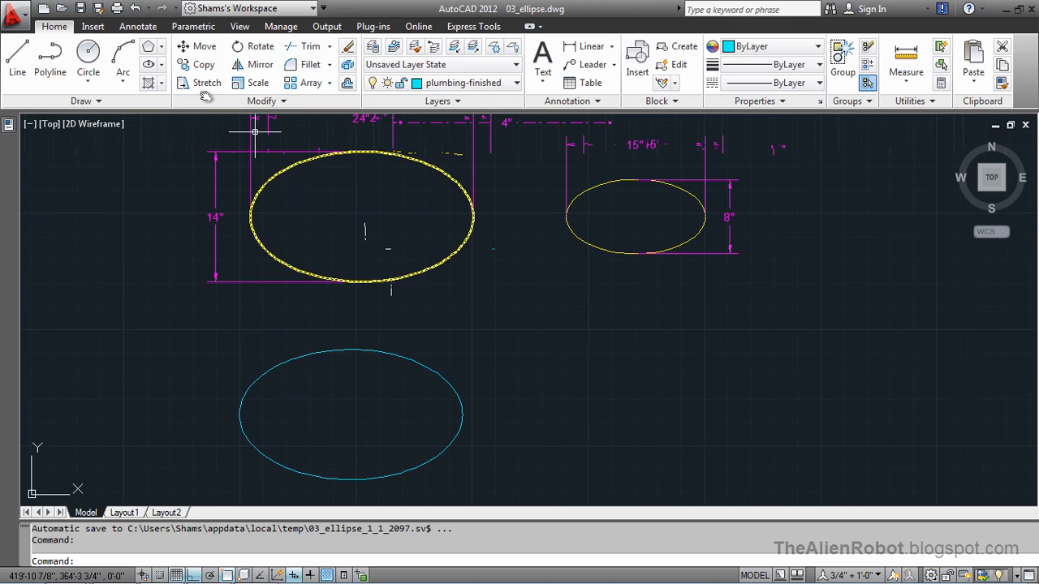
pyautogui.click(160, 64)
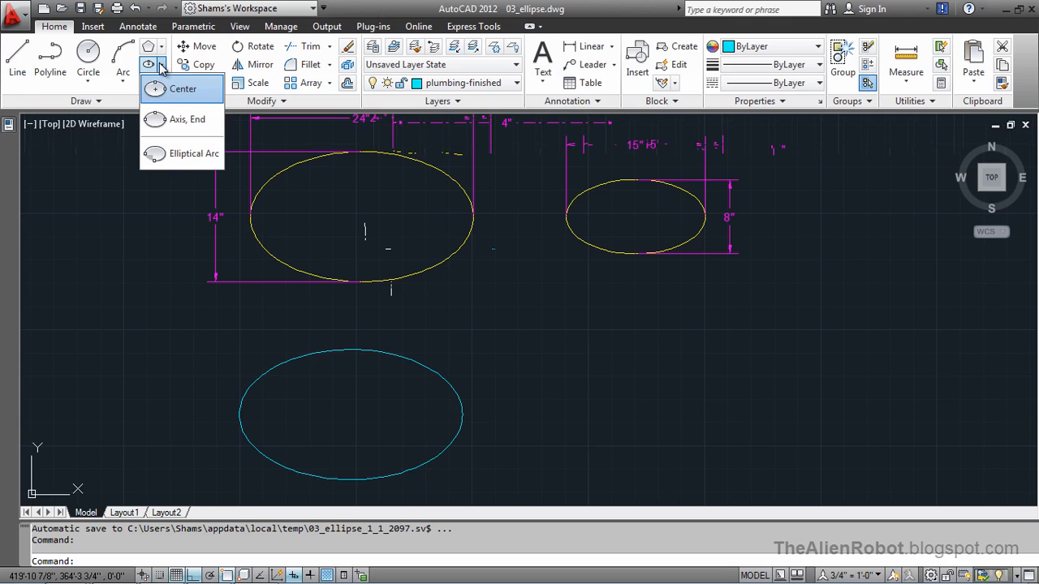
pyautogui.click(185, 120)
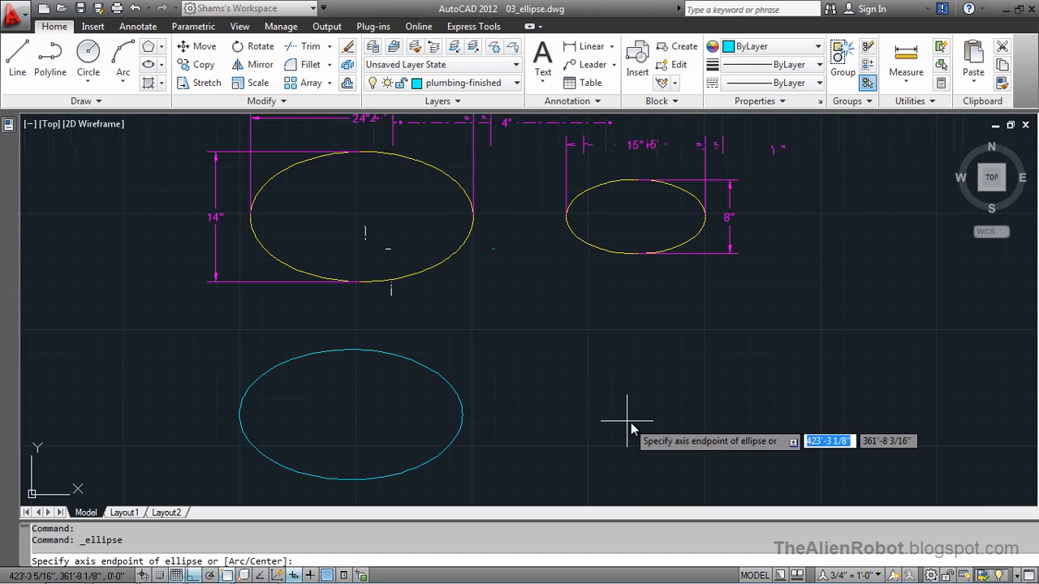
pyautogui.moveTo(635, 416)
pyautogui.mouseDown(button='middle')
pyautogui.moveTo(577, 394)
pyautogui.moveTo(602, 427)
pyautogui.mouseUp(button='middle')
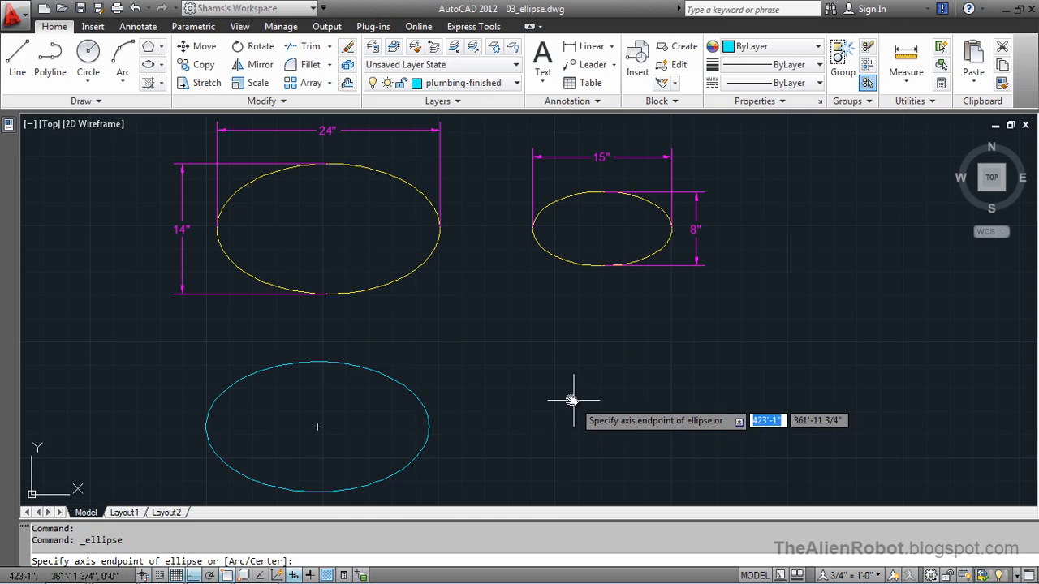
pyautogui.click(563, 405)
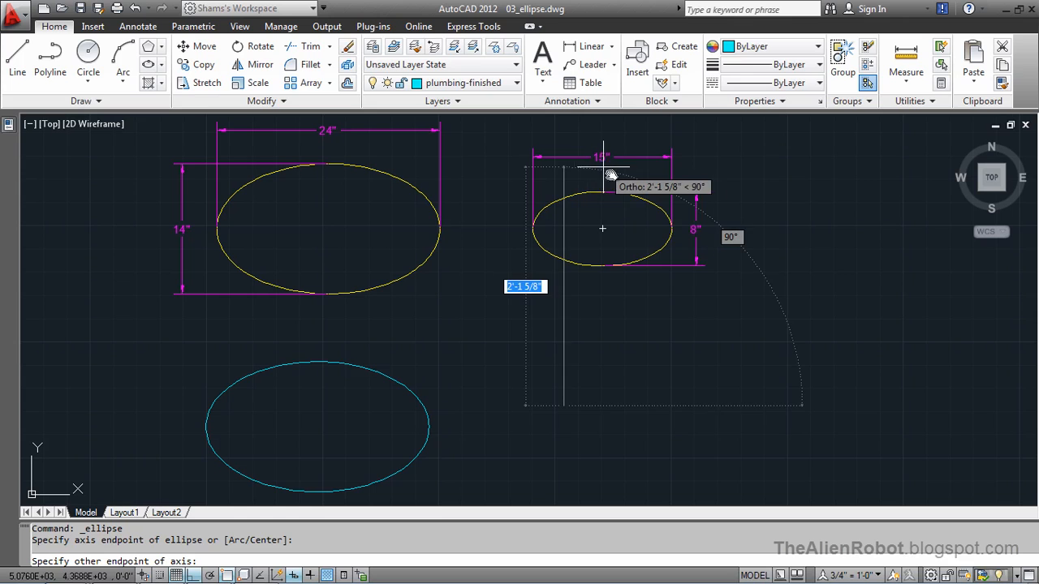
pyautogui.write('15')
pyautogui.press('Return')
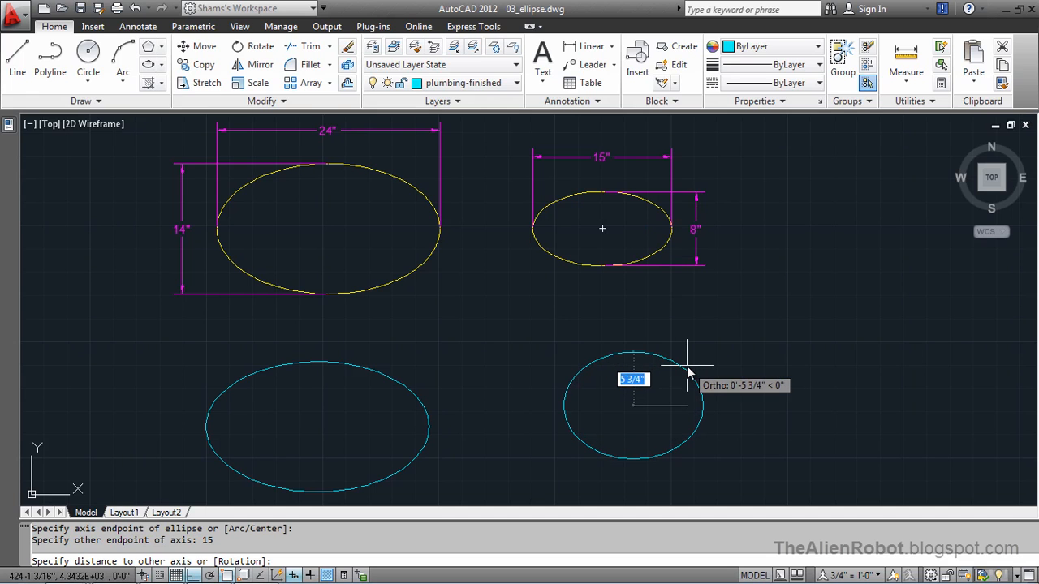
pyautogui.write('4')
pyautogui.press('Return')
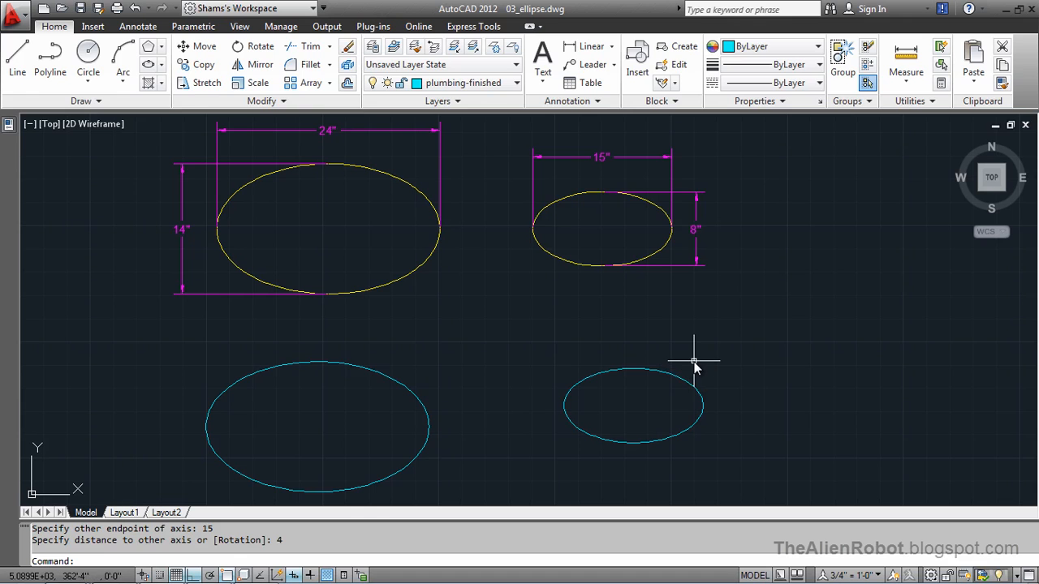
# - Locate the vanity counter in the master bath of the floor plan and examine the dimensions of its oval sink
pyautogui.moveTo(834, 369)
pyautogui.mouseDown(button='middle')
pyautogui.moveTo(597, 353)
pyautogui.moveTo(619, 353)
pyautogui.mouseUp(button='middle')
pyautogui.scroll(-2, 862, 359)
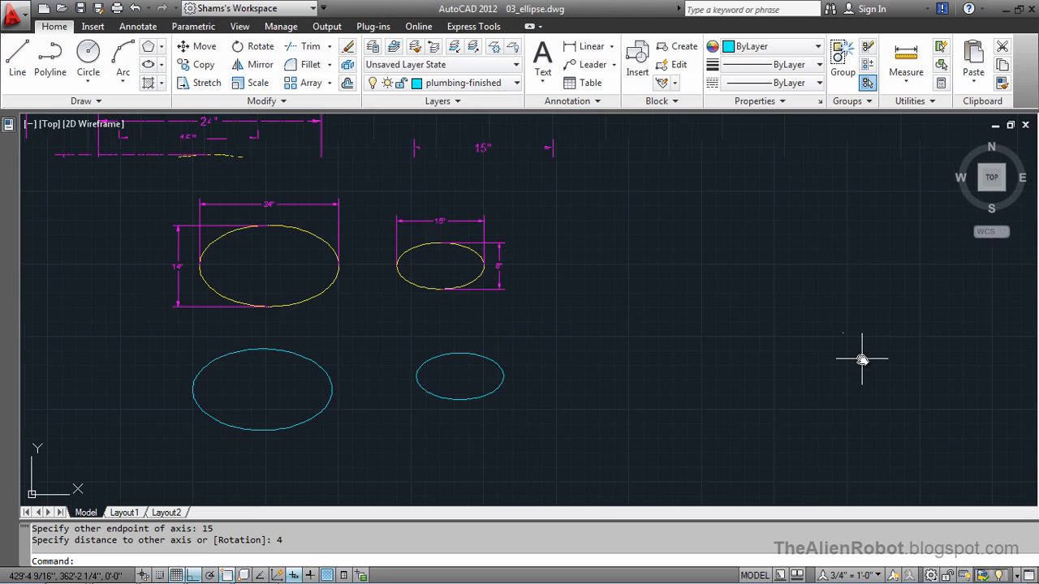
pyautogui.scroll(-2, 862, 359)
pyautogui.moveTo(866, 357); pyautogui.dragTo(551, 350, button='middle')
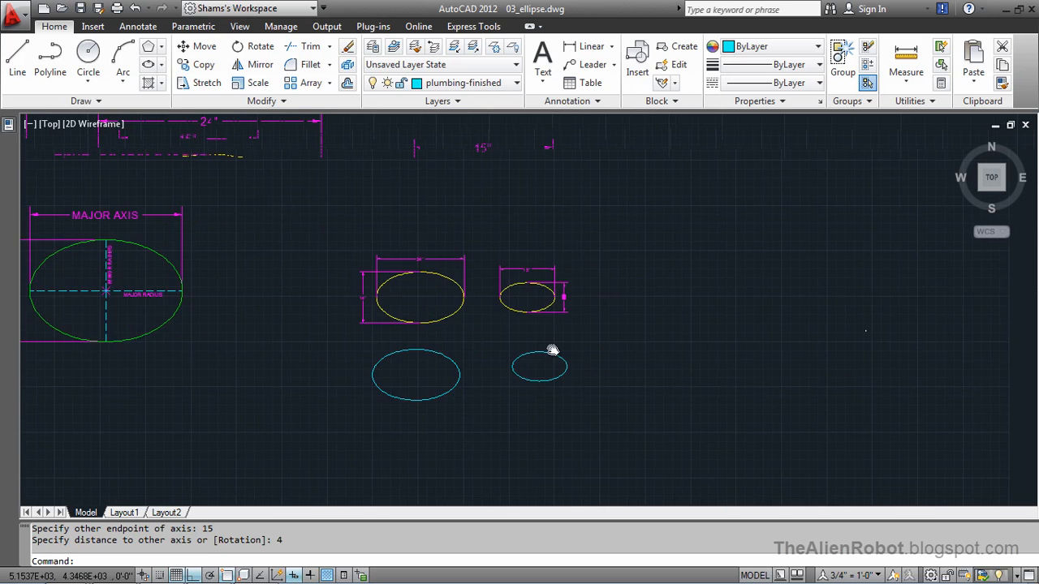
pyautogui.moveTo(856, 354); pyautogui.dragTo(243, 352, button='middle')
pyautogui.scroll(-5, 800, 421)
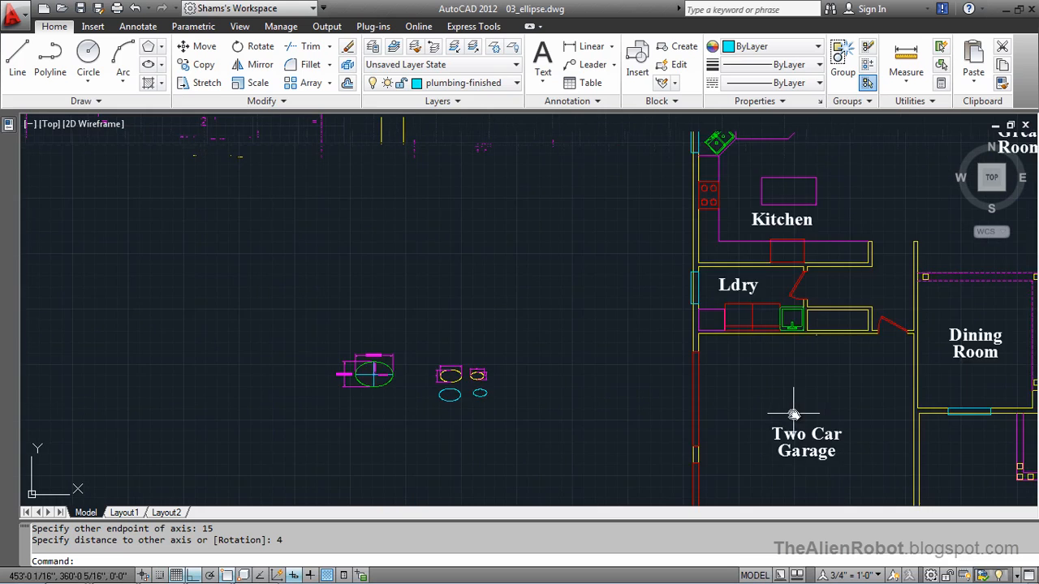
pyautogui.scroll(2, 803, 411)
pyautogui.moveTo(803, 411); pyautogui.dragTo(542, 346, button='middle')
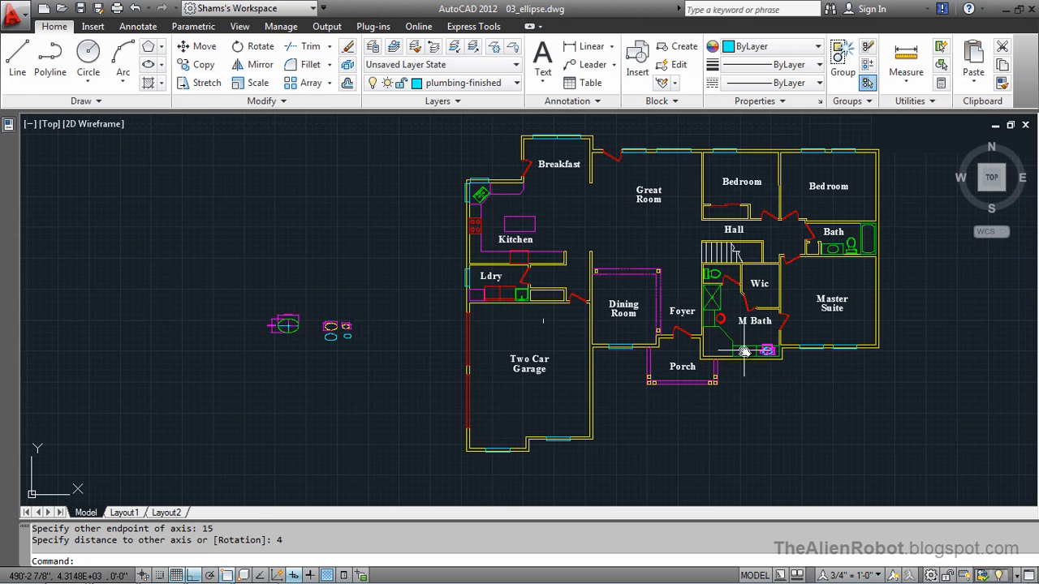
pyautogui.scroll(5, 755, 341)
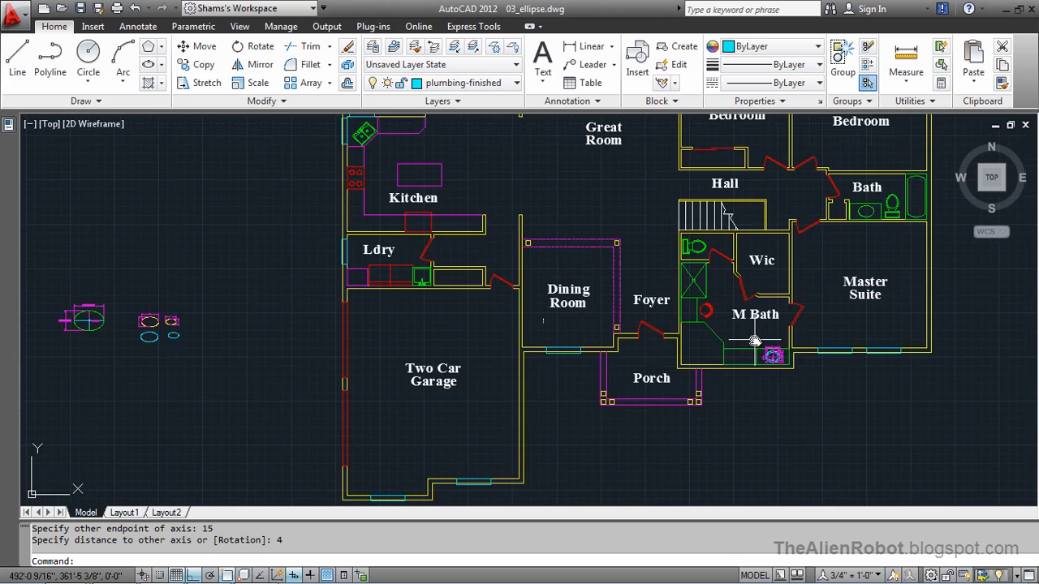
pyautogui.moveTo(757, 339); pyautogui.dragTo(747, 360, button='middle')
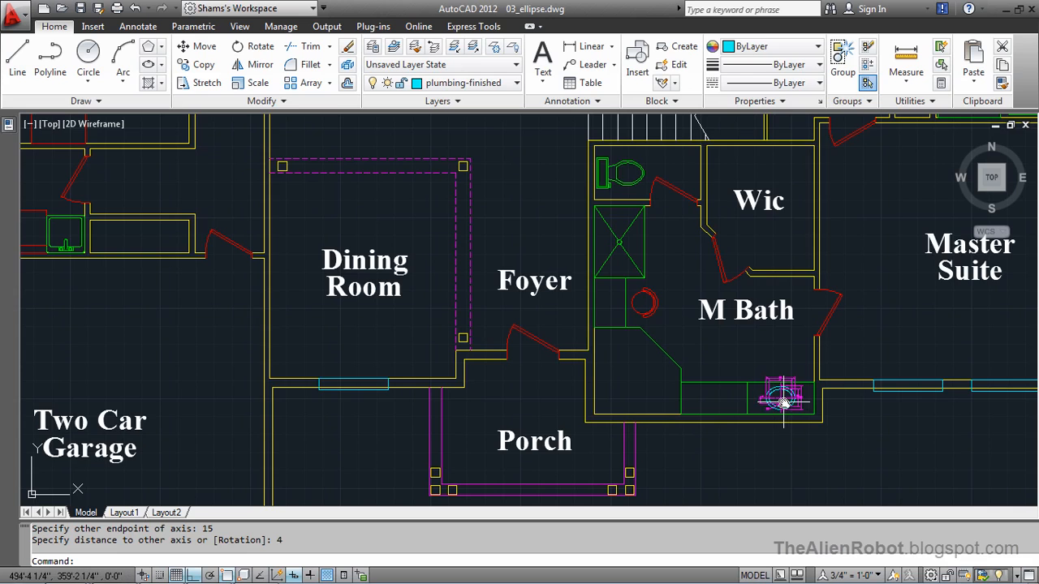
pyautogui.scroll(6, 783, 402)
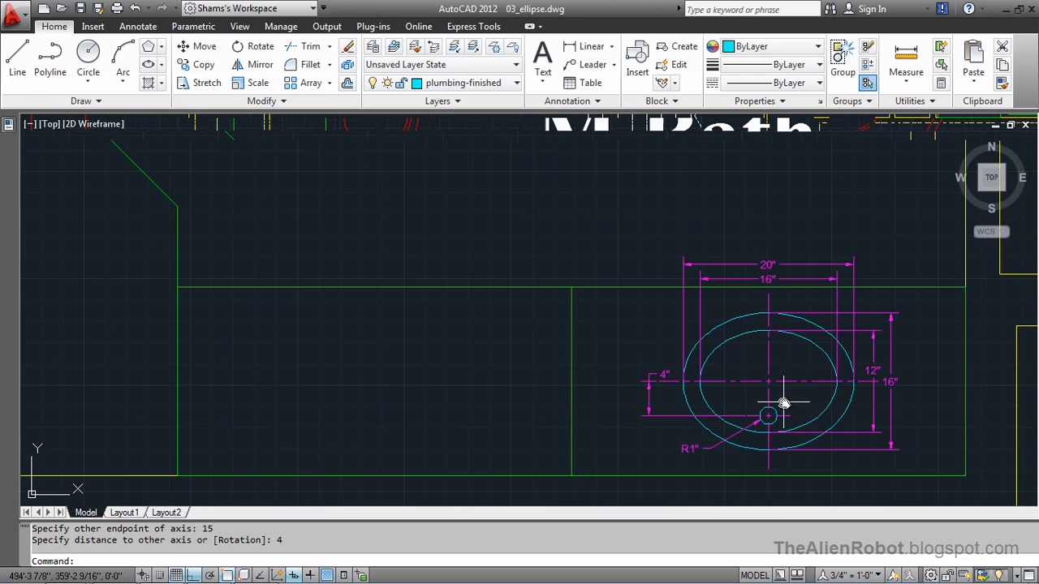
pyautogui.scroll(2, 783, 403)
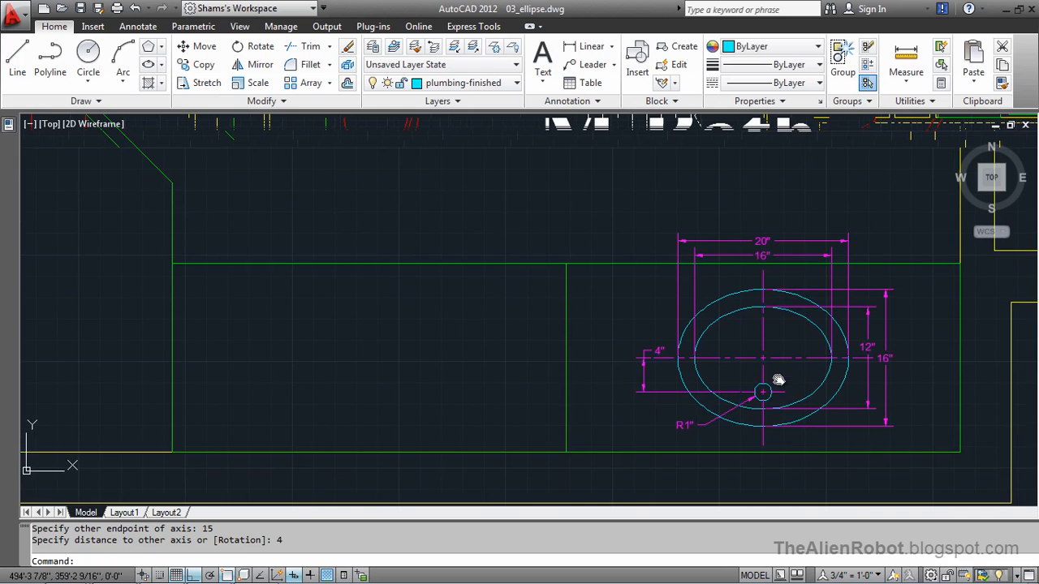
pyautogui.scroll(-2, 754, 395)
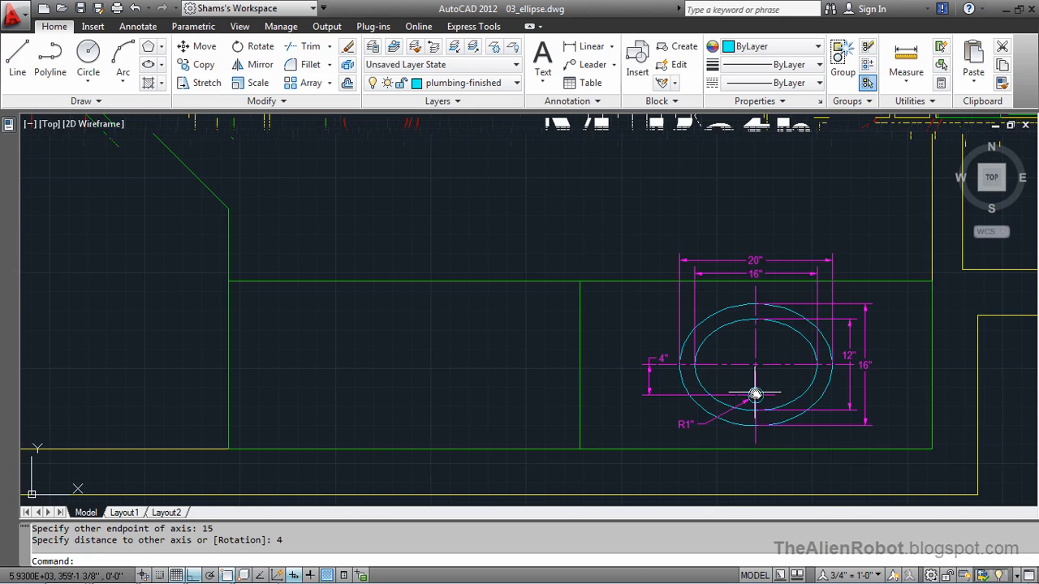
pyautogui.moveTo(754, 395); pyautogui.dragTo(780, 384, button='middle')
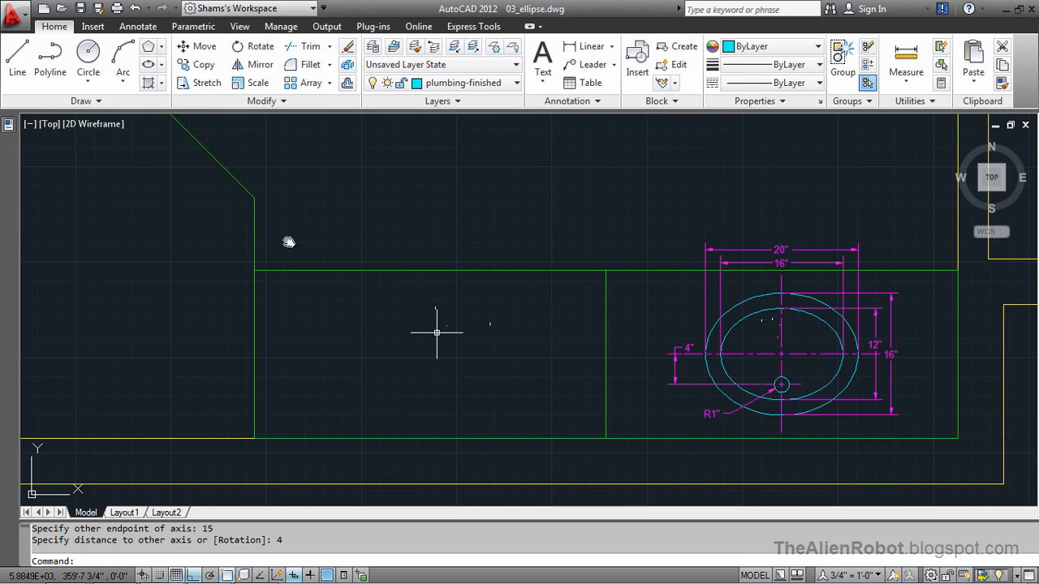
# - Draw a diagonal line from the lower-left to the upper-right corner of the empty counter section beside the dimensioned sink
pyautogui.click(14, 66)
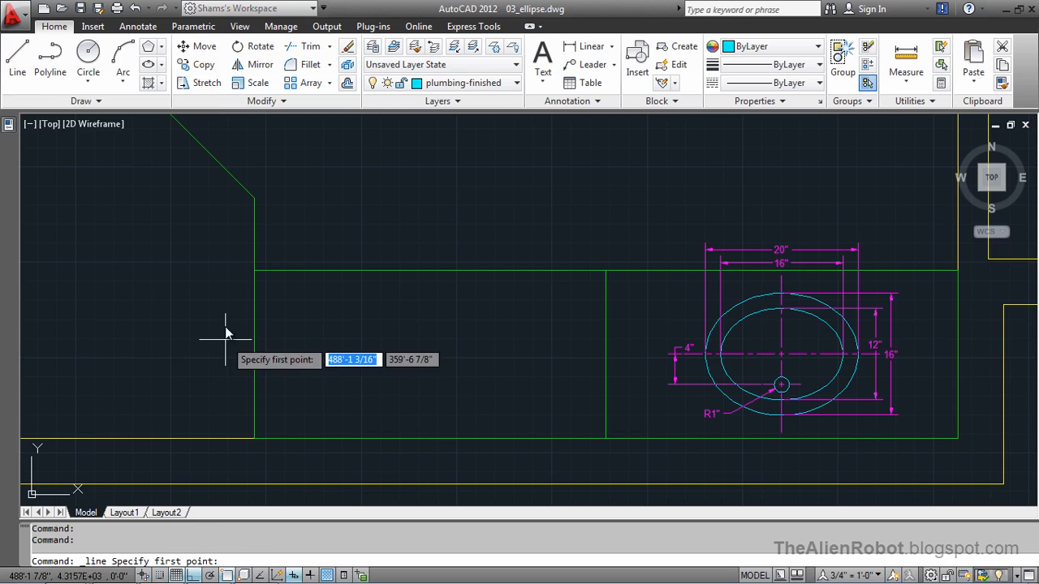
pyautogui.click(259, 440)
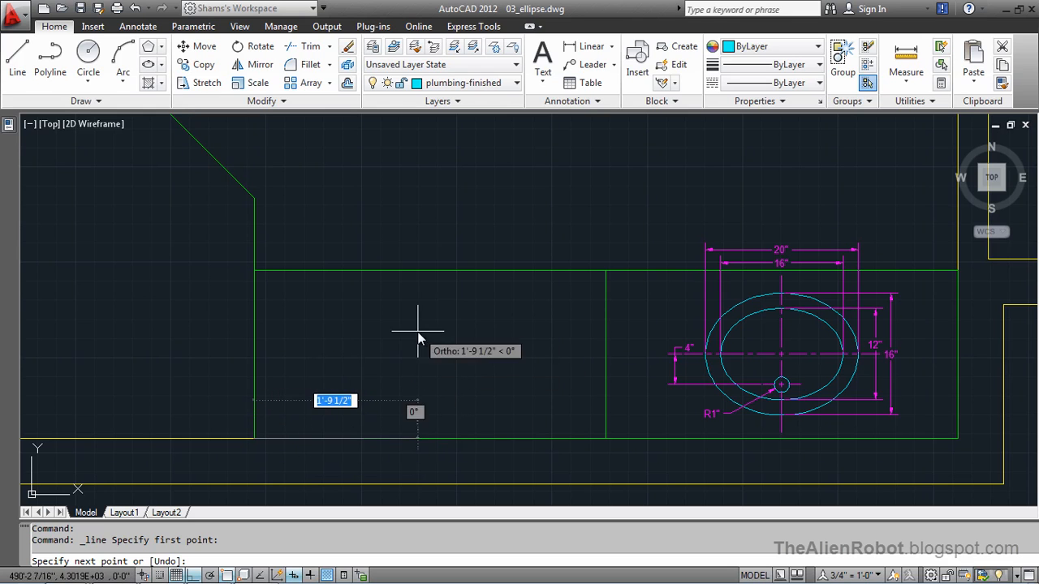
pyautogui.click(605, 273)
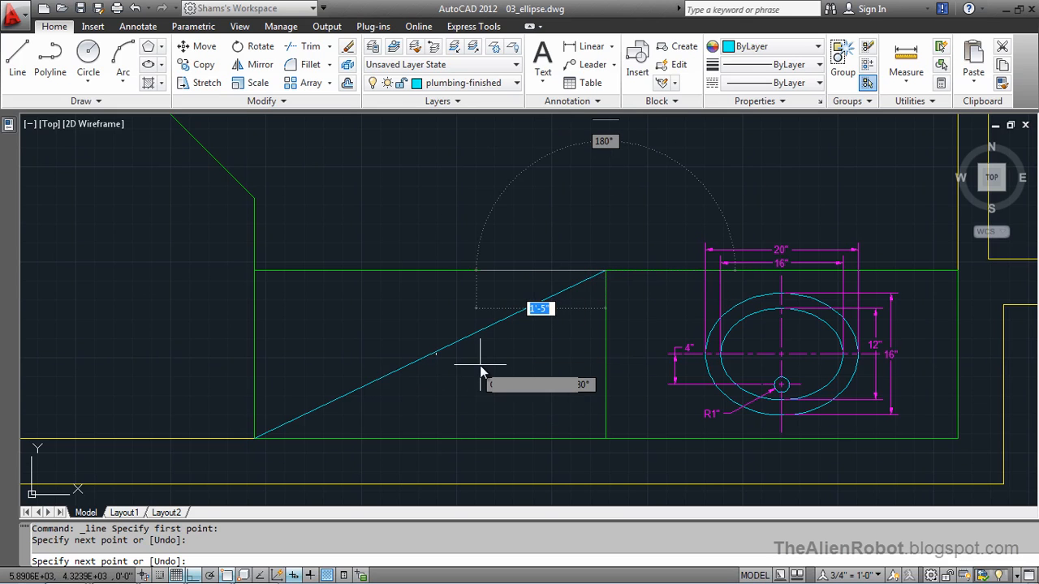
pyautogui.press('Escape')
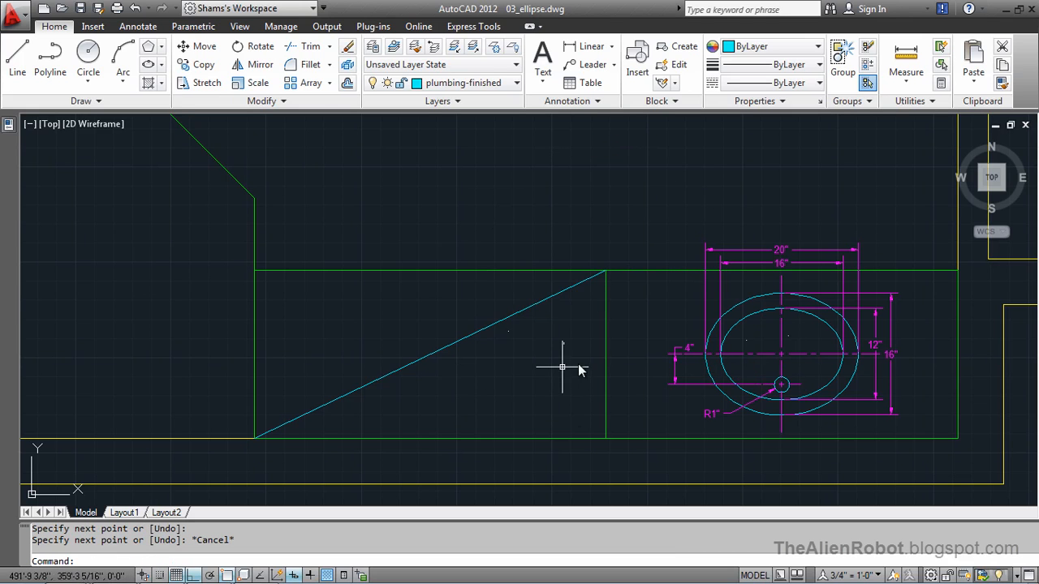
# - Draw the sink's outer ellipse centered on the diagonal's midpoint, with a 10" horizontal radius and an 8" distance to the other axis
pyautogui.click(161, 65)
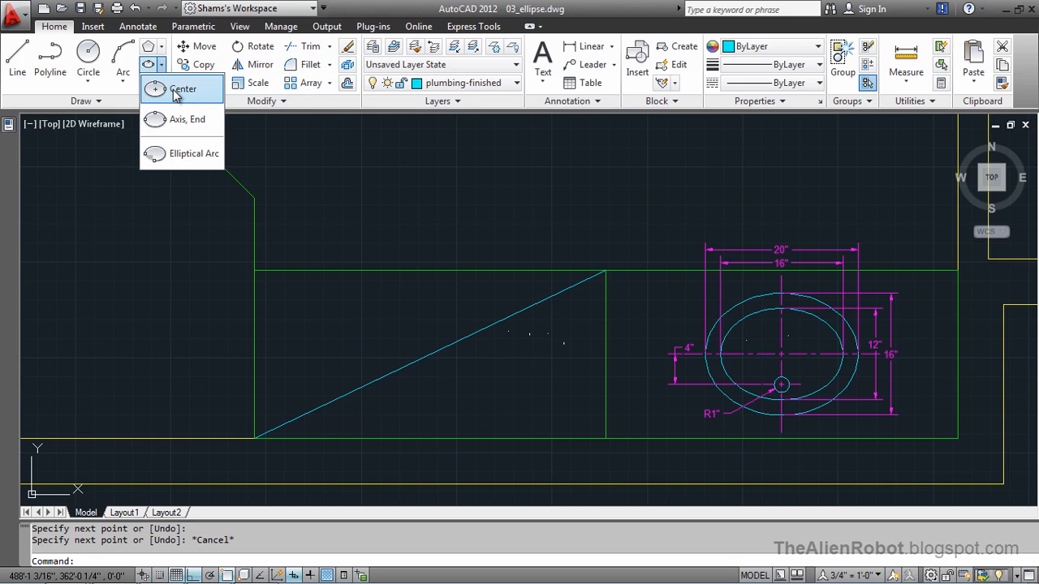
pyautogui.click(176, 91)
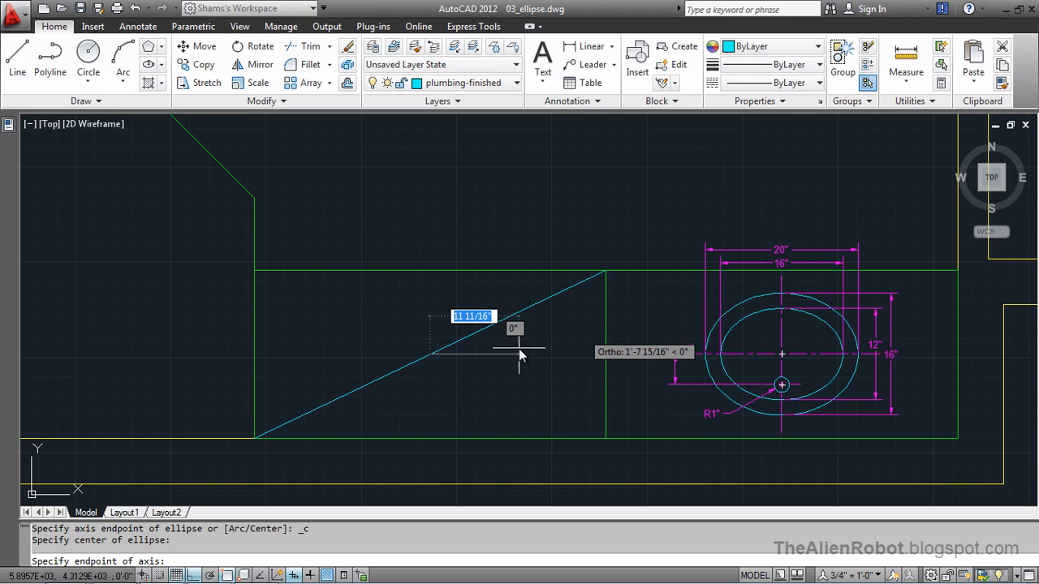
pyautogui.write('10')
pyautogui.press('Return')
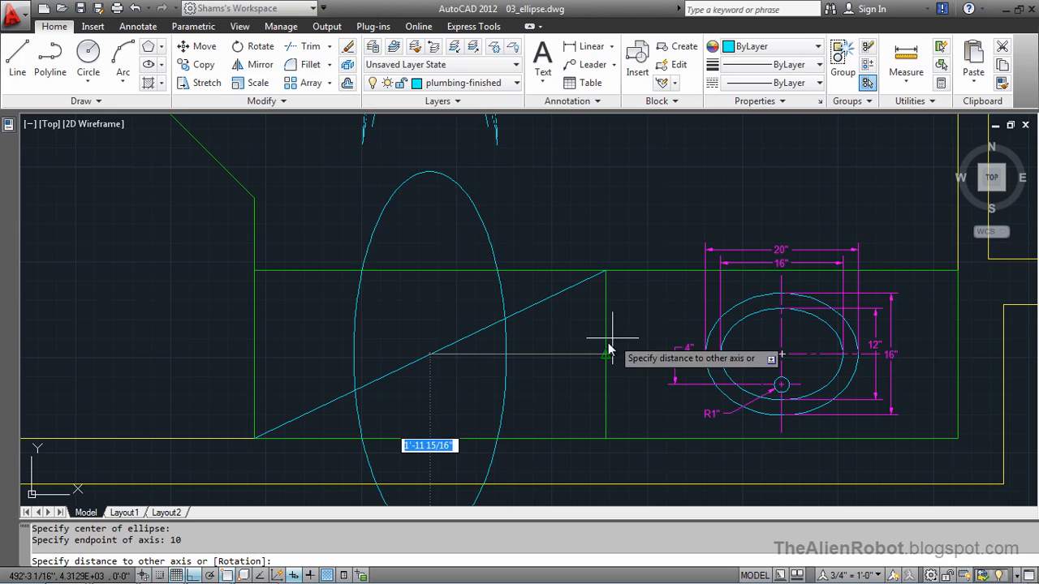
pyautogui.write('6')
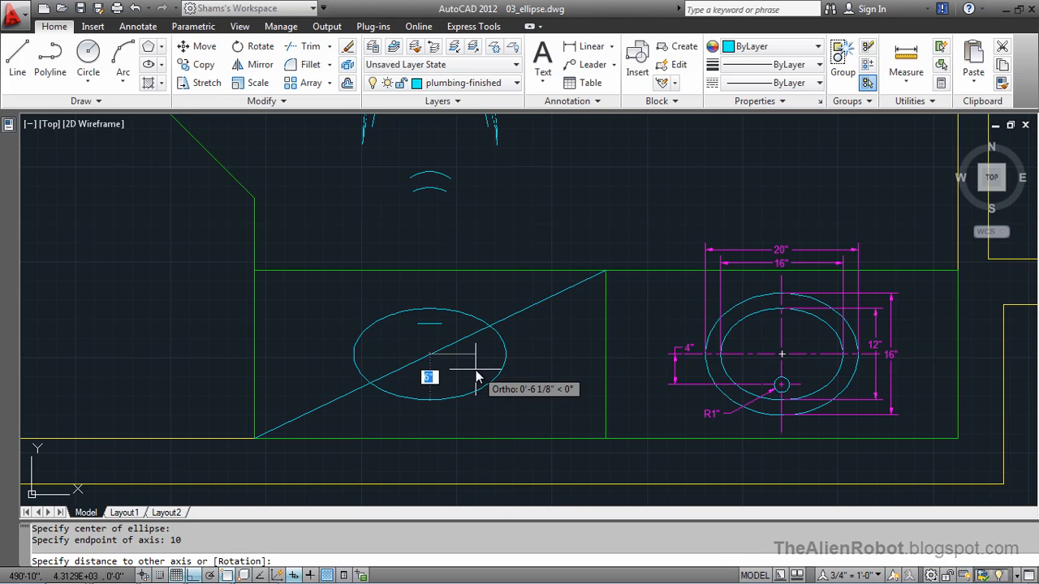
pyautogui.write('8')
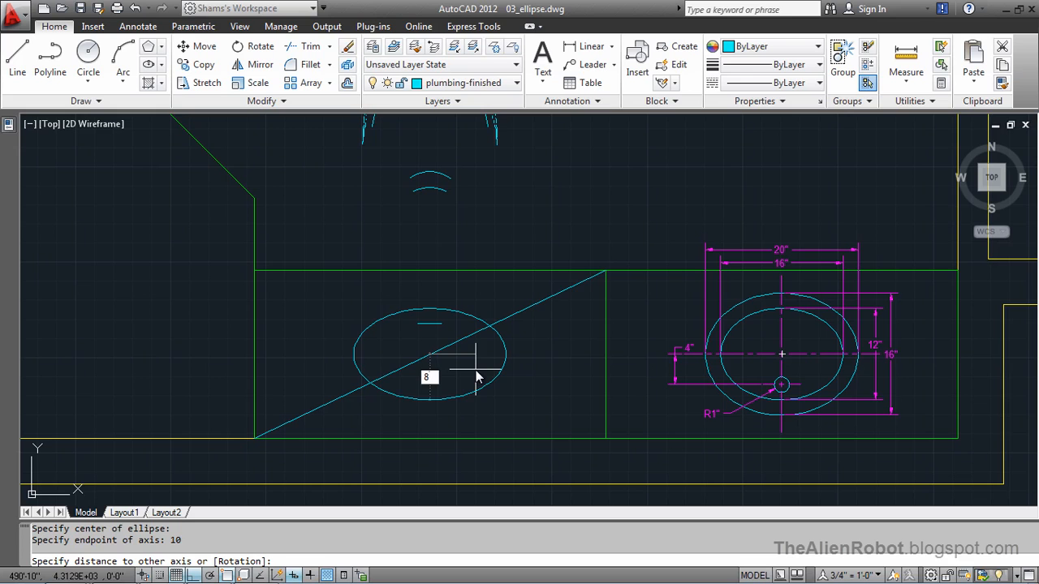
pyautogui.press('Return')
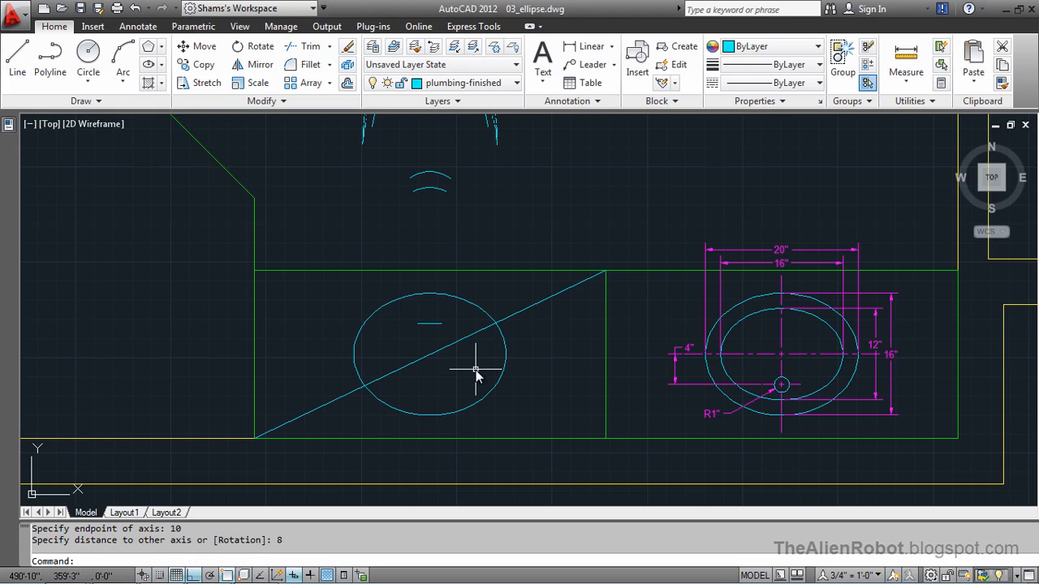
# - Delete the diagonal construction line crossing the new sink's outer ellipse in the counter section
pyautogui.click(527, 309)
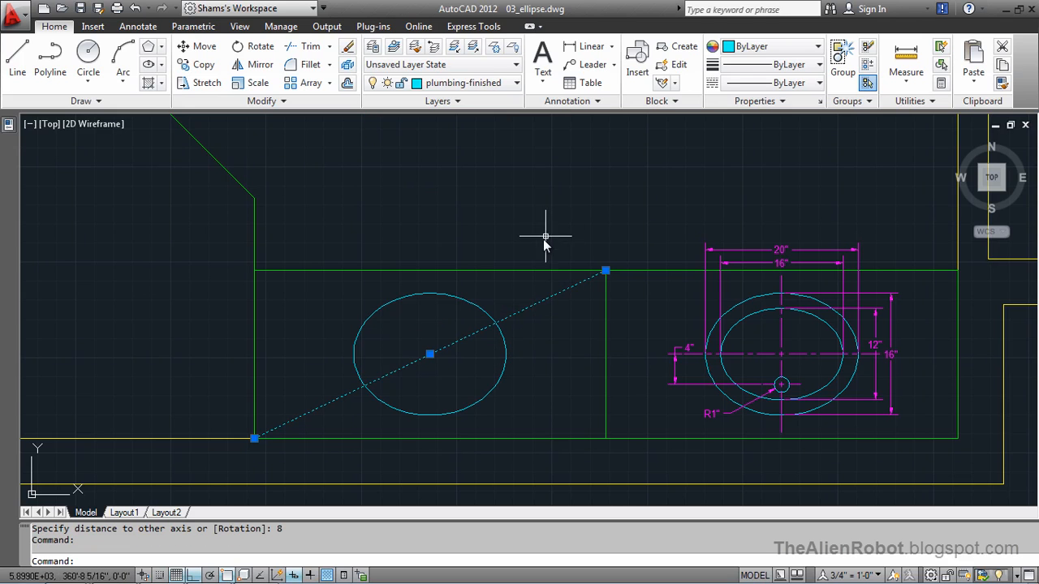
pyautogui.press('Delete')
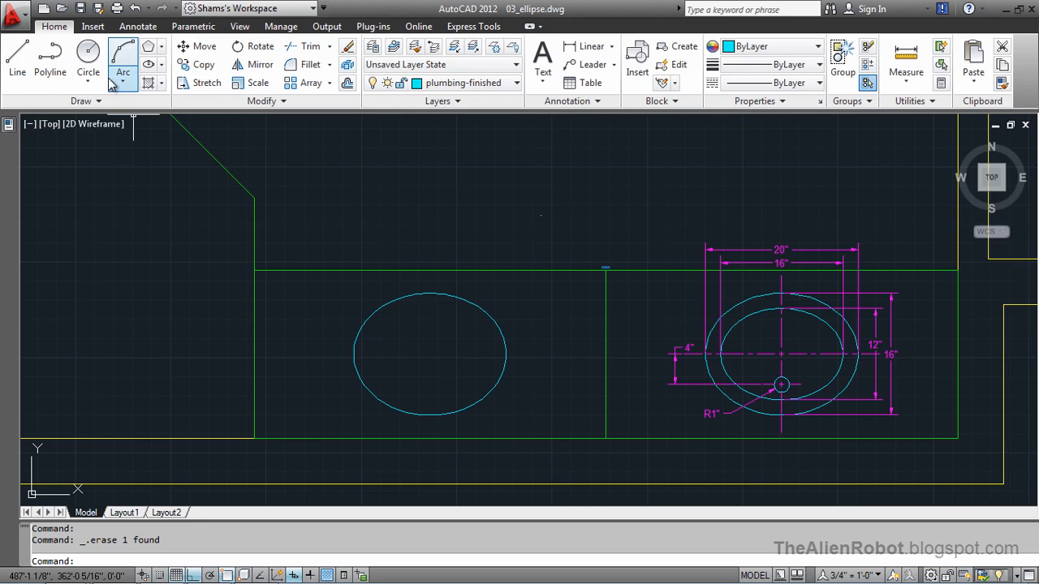
# - Draw the sink's inner ellipse concentric with the outer one, with an 8" horizontal radius and a 6" distance to the other axis
pyautogui.click(150, 66)
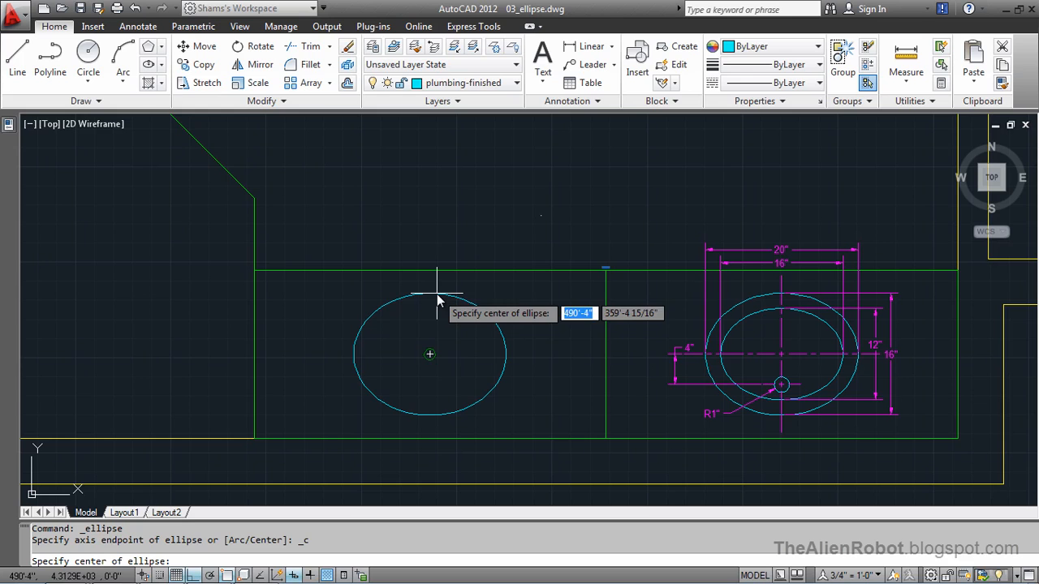
pyautogui.click(436, 300)
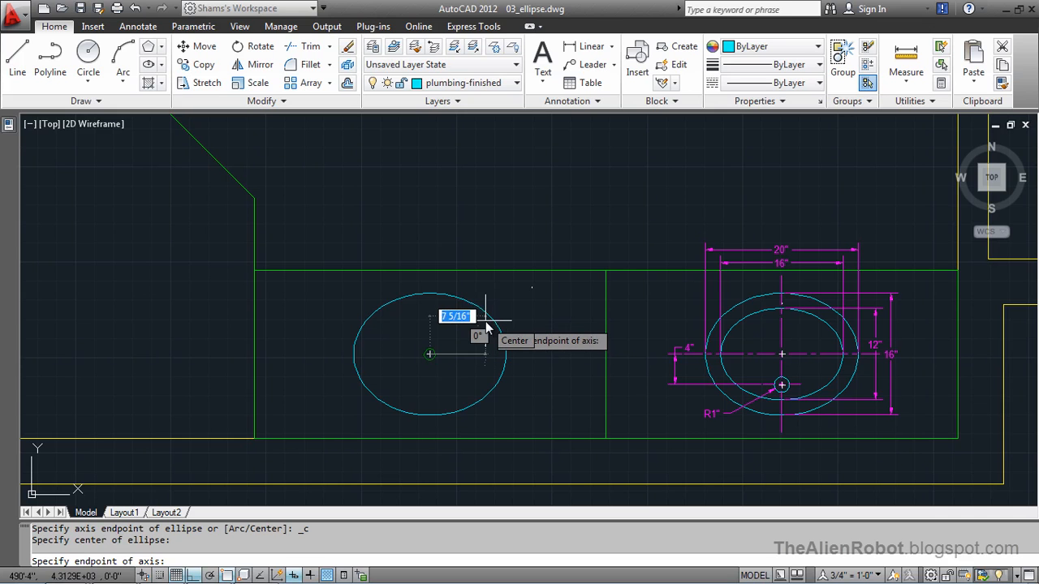
pyautogui.press('Return')
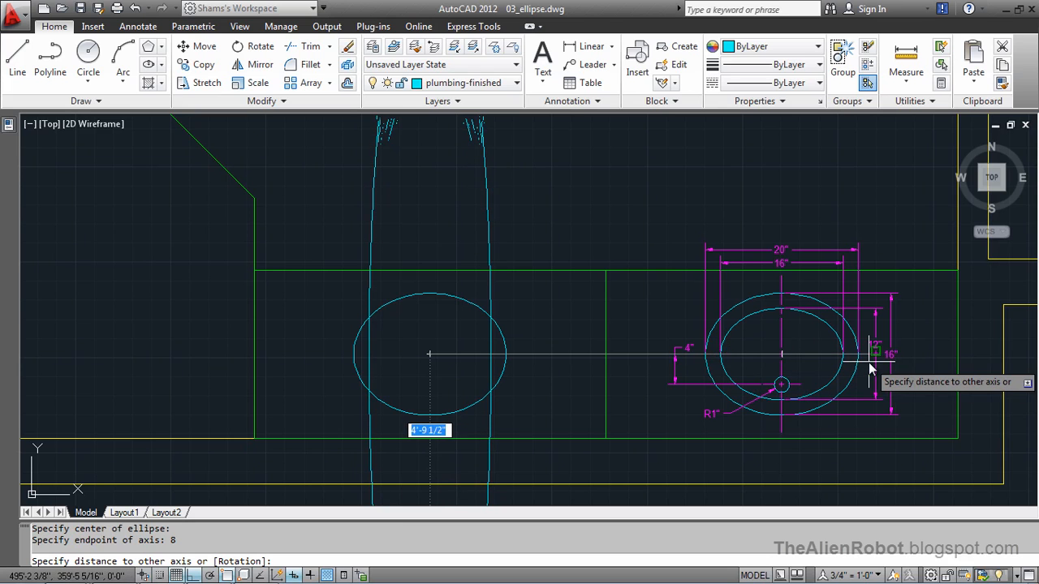
pyautogui.write('5')
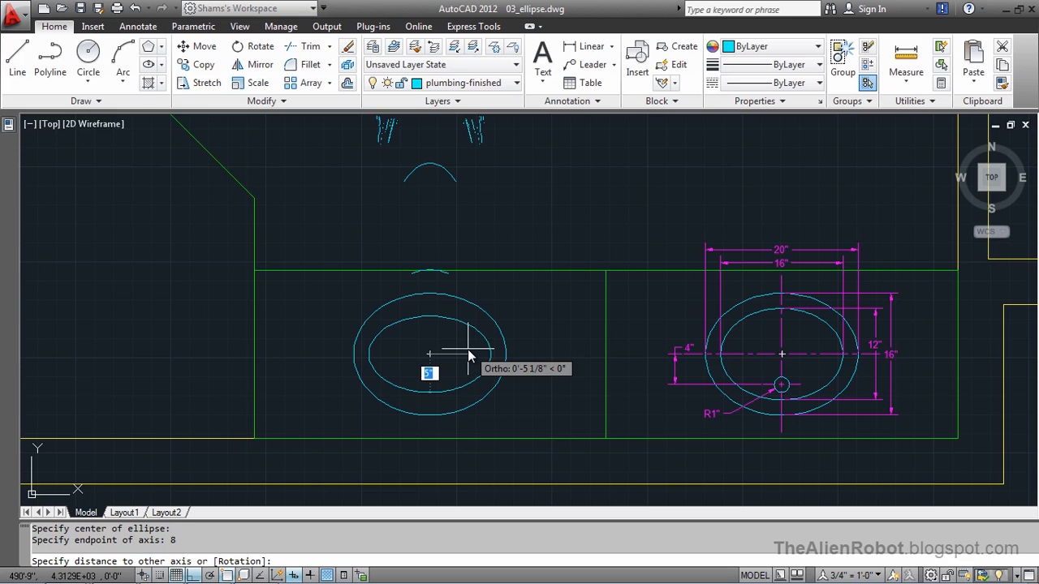
pyautogui.write('6')
pyautogui.press('Return')
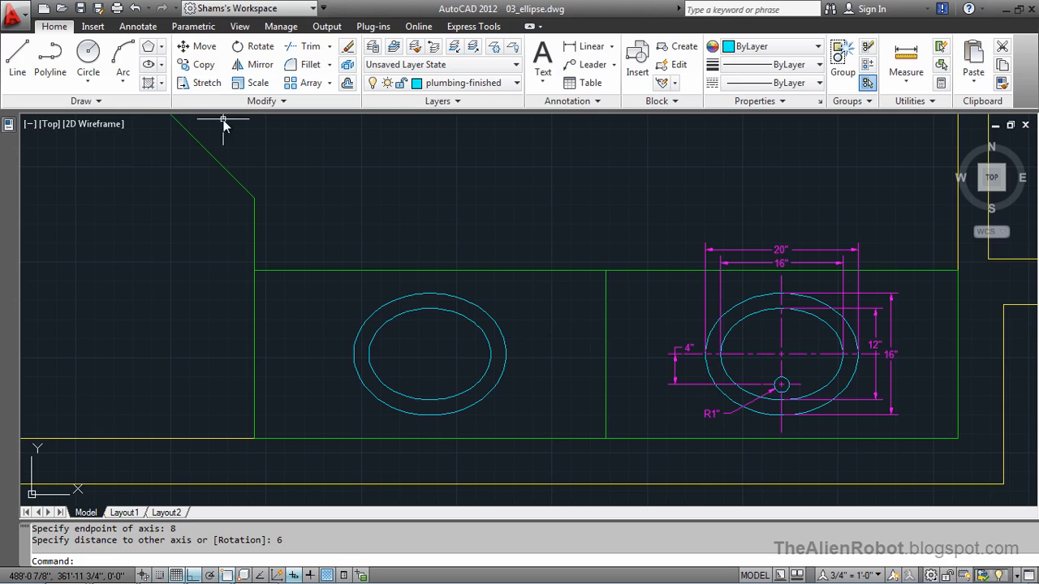
# - Draw the sink's drain circle with a 1" radius, using tracking to center it 4" below the ellipses' center
pyautogui.click(90, 56)
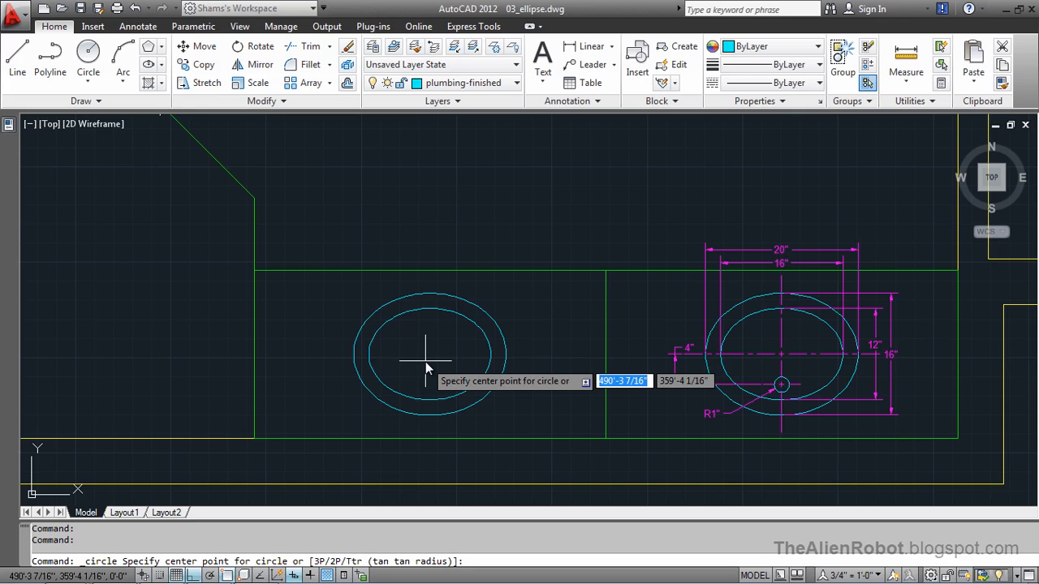
pyautogui.write('tk')
pyautogui.press('Return')
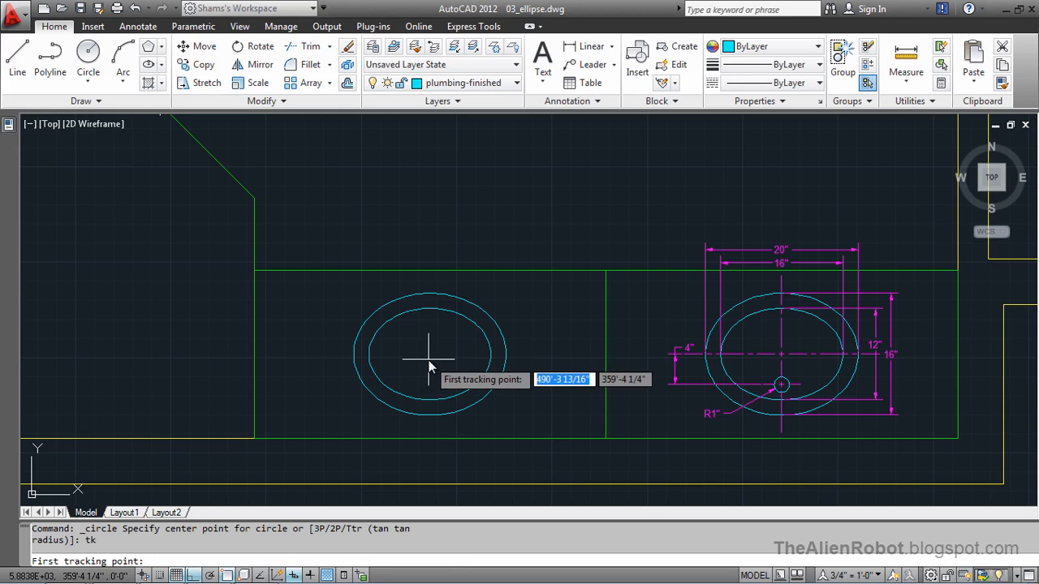
pyautogui.click(446, 312)
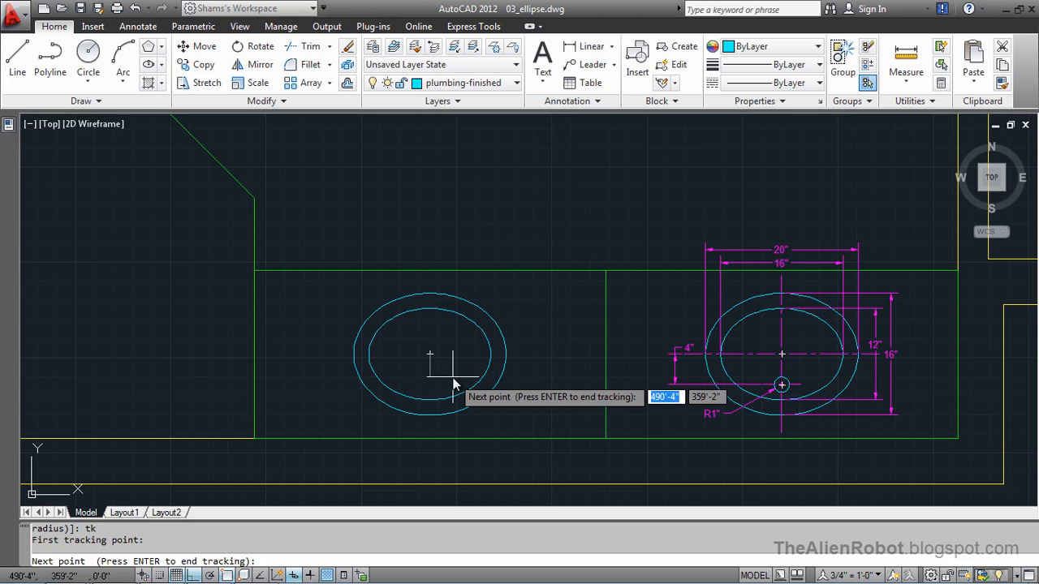
pyautogui.press('Return')
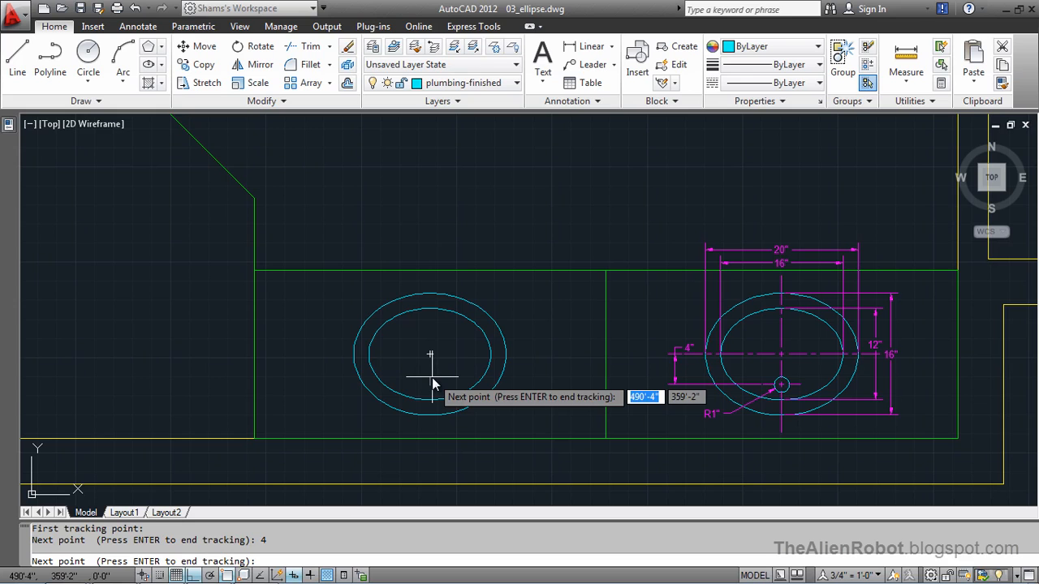
pyautogui.press('Return')
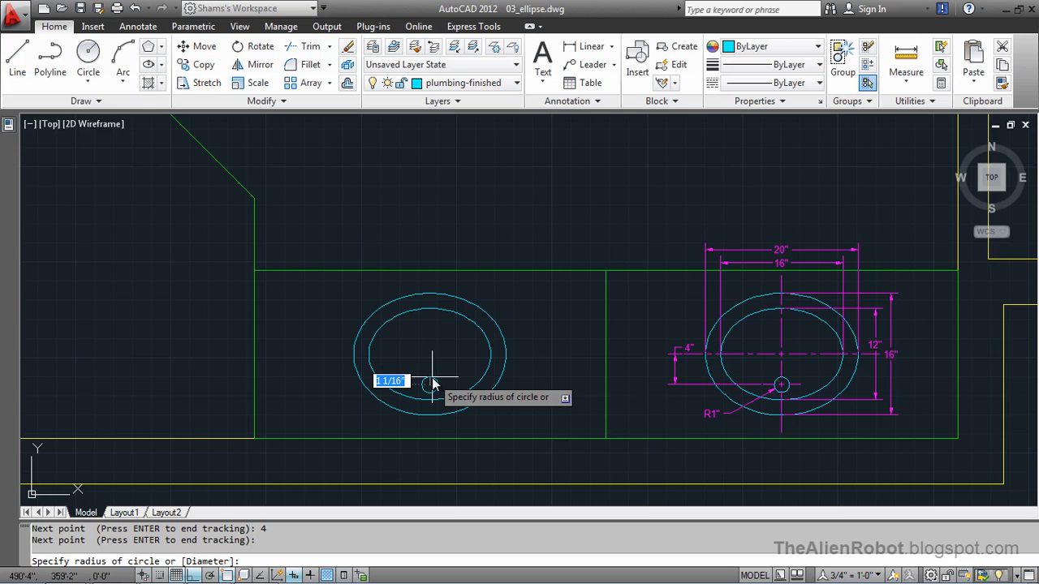
pyautogui.write('1')
pyautogui.press('Return')
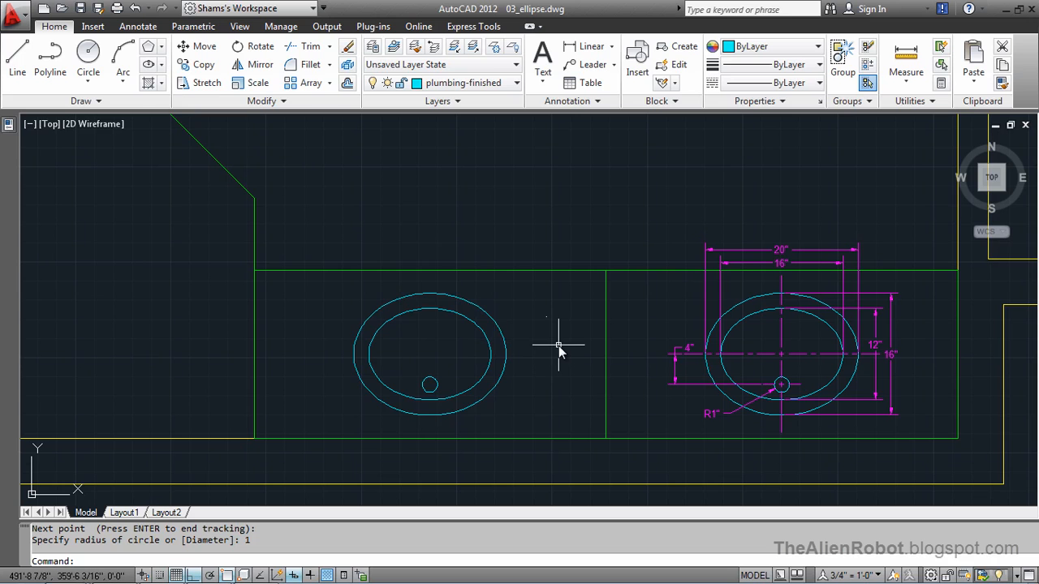
pyautogui.scroll(-4, 557, 346)
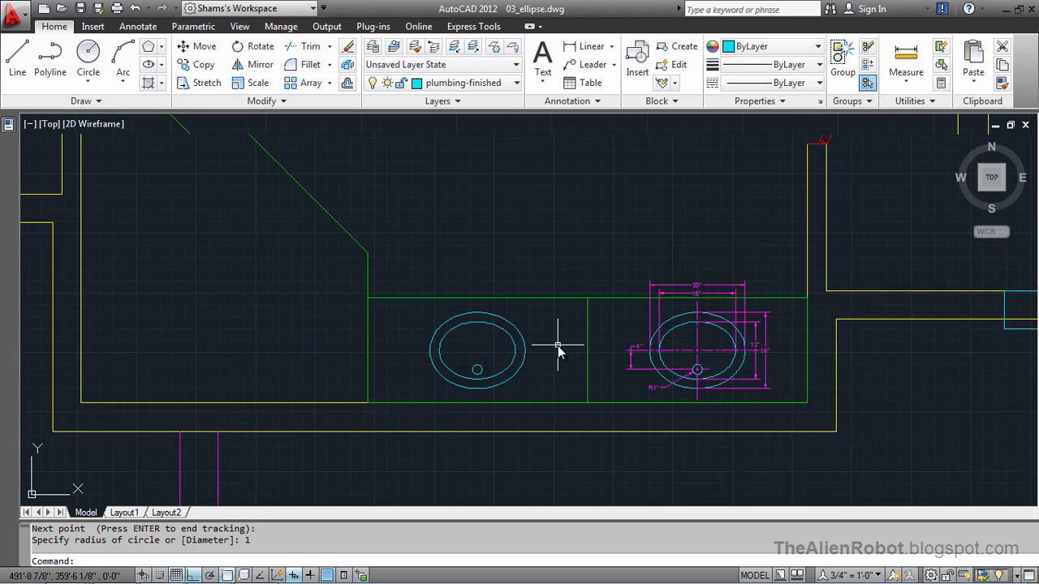
pyautogui.scroll(-5, 601, 345)
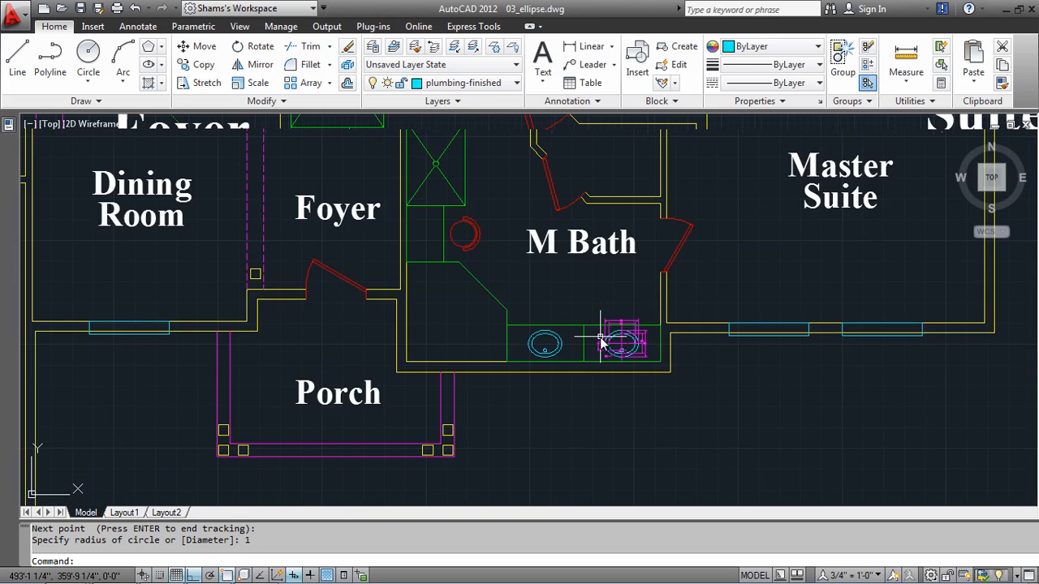